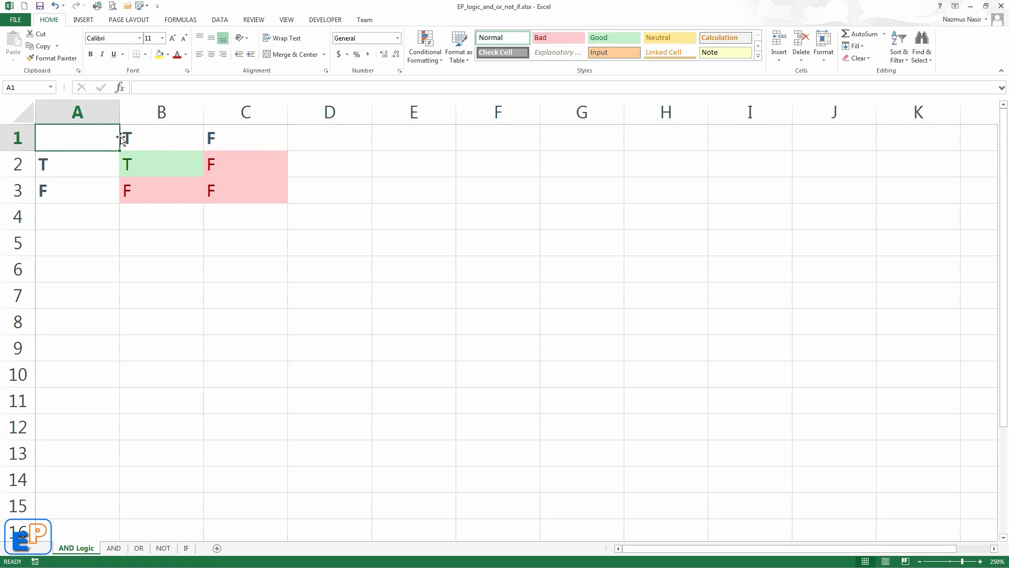
Examine the AND truth table in A1:C3, comparing each true/false heading pair with its resulting cell.
{"action": "left_click_drag", "start_coordinate": [92, 133], "coordinate": [206, 169]}
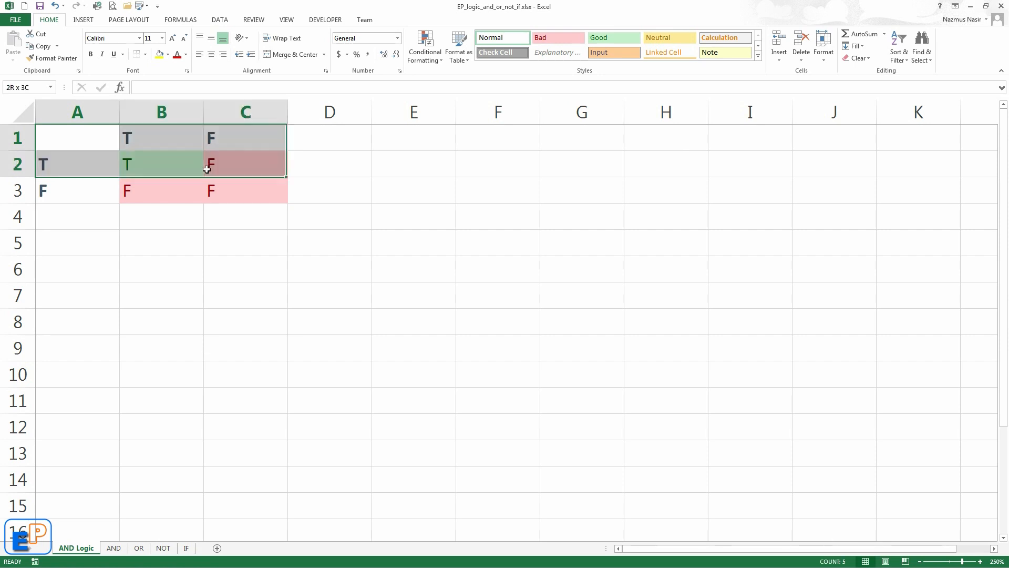
{"action": "left_click", "coordinate": [287, 233]}
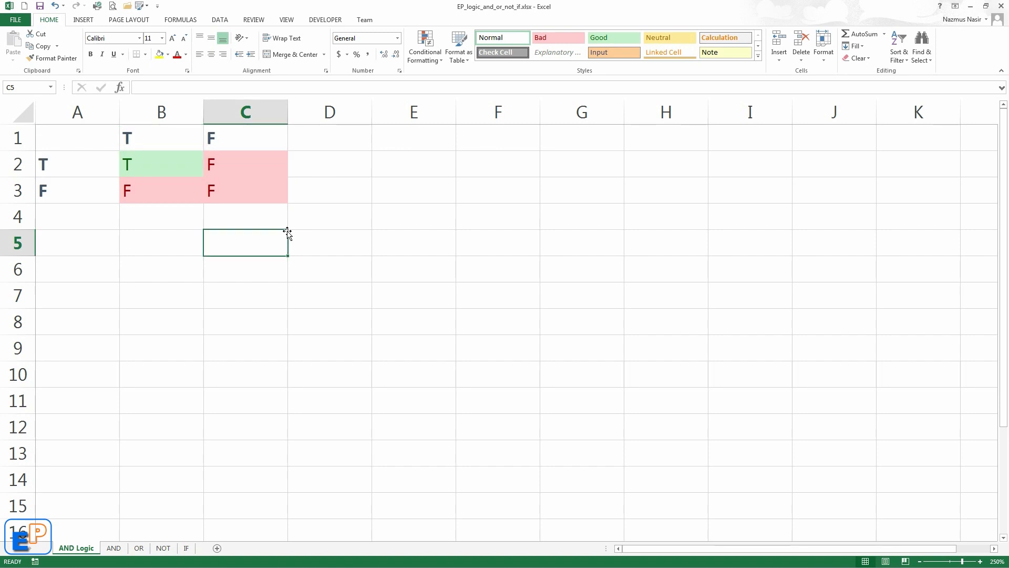
{"action": "left_click_drag", "start_coordinate": [87, 138], "coordinate": [247, 190]}
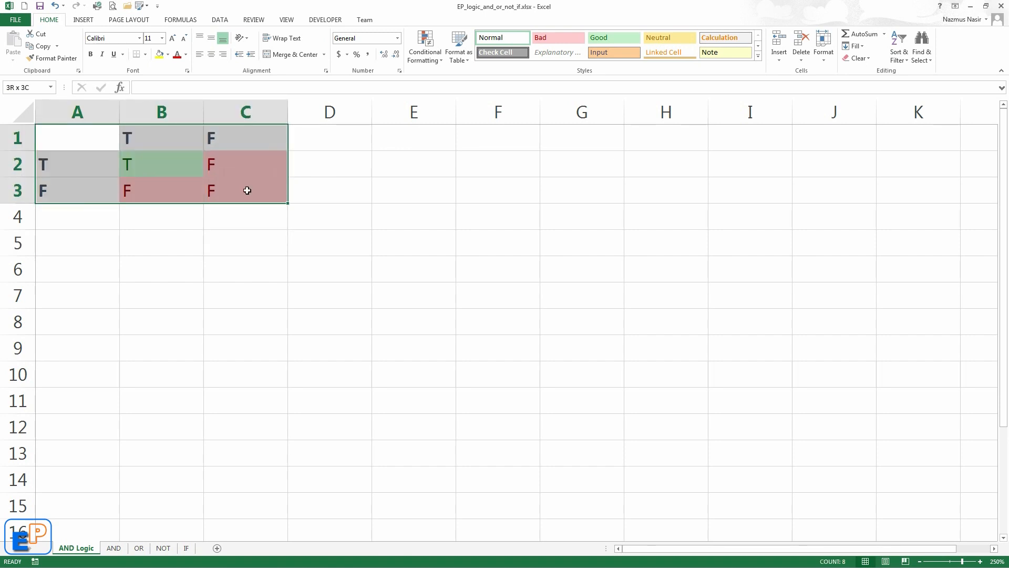
{"action": "left_click", "coordinate": [241, 216]}
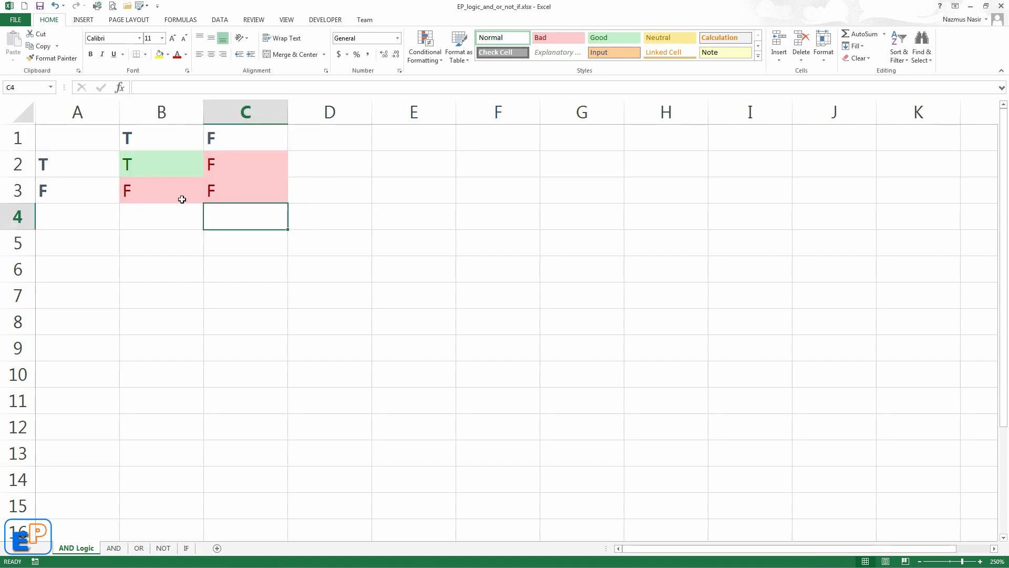
{"action": "left_click", "coordinate": [153, 162]}
{"action": "left_click", "coordinate": [171, 137]}
{"action": "left_click", "coordinate": [78, 173]}
{"action": "left_click", "coordinate": [144, 142]}
{"action": "left_click", "coordinate": [92, 170]}
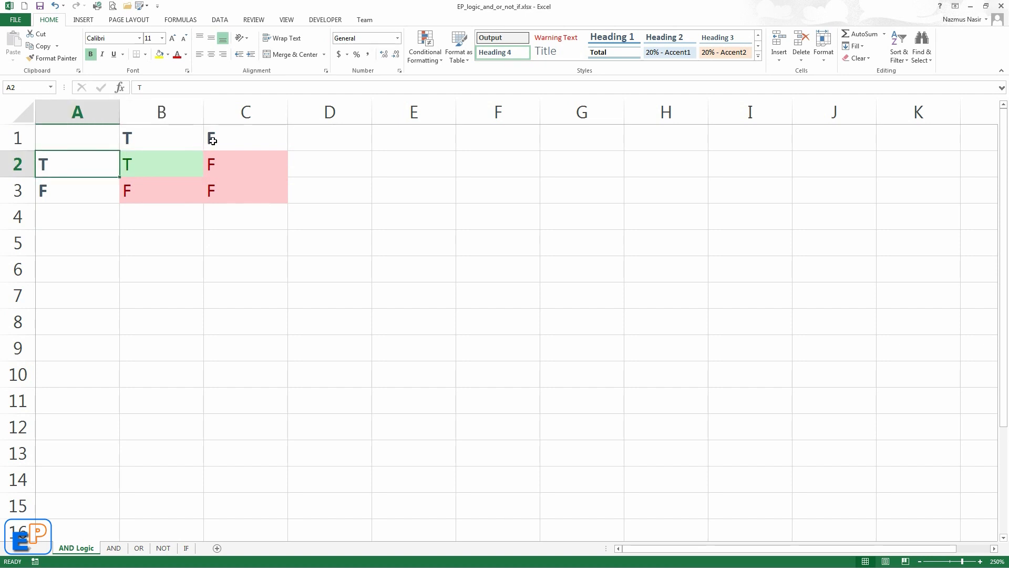
{"action": "left_click", "coordinate": [212, 141]}
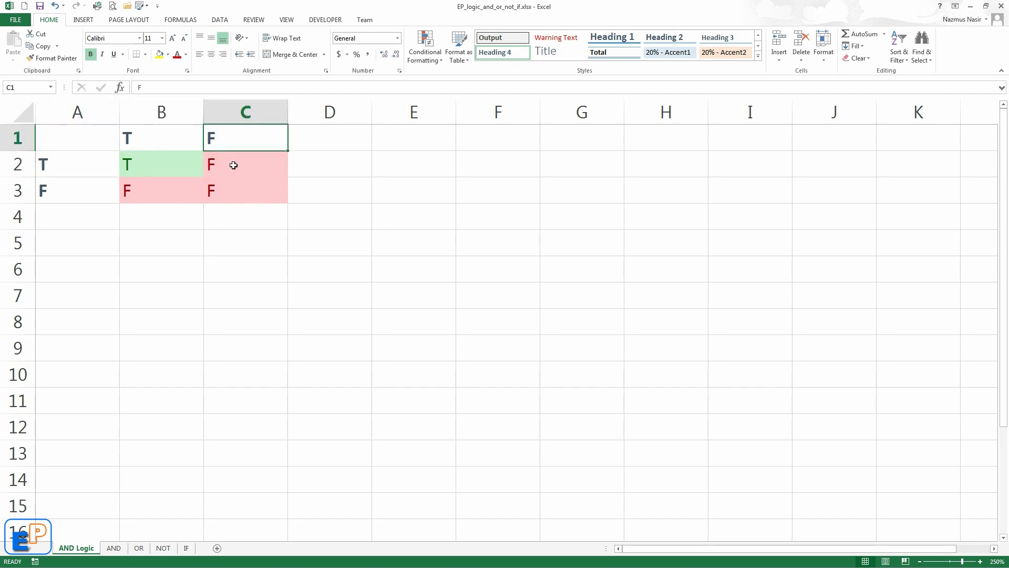
{"action": "left_click", "coordinate": [234, 165]}
{"action": "left_click", "coordinate": [139, 194]}
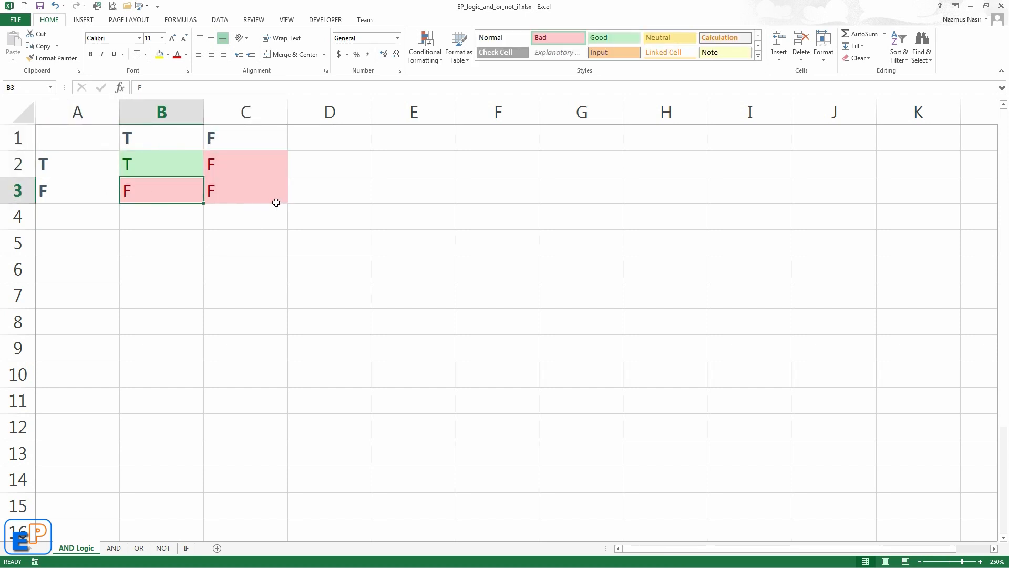
{"action": "left_click", "coordinate": [264, 187]}
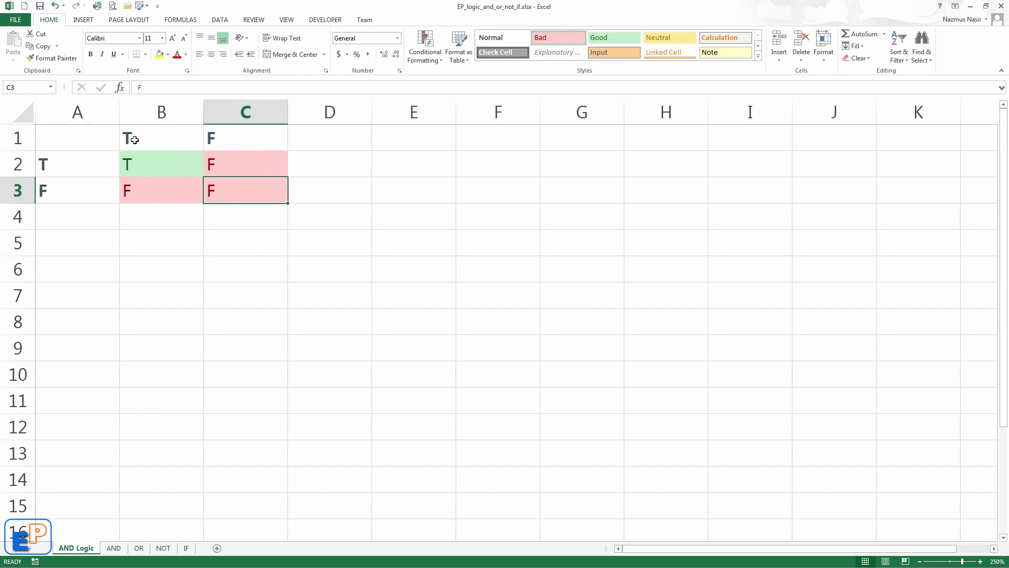
{"action": "left_click", "coordinate": [97, 137]}
{"action": "key", "text": "Down"}
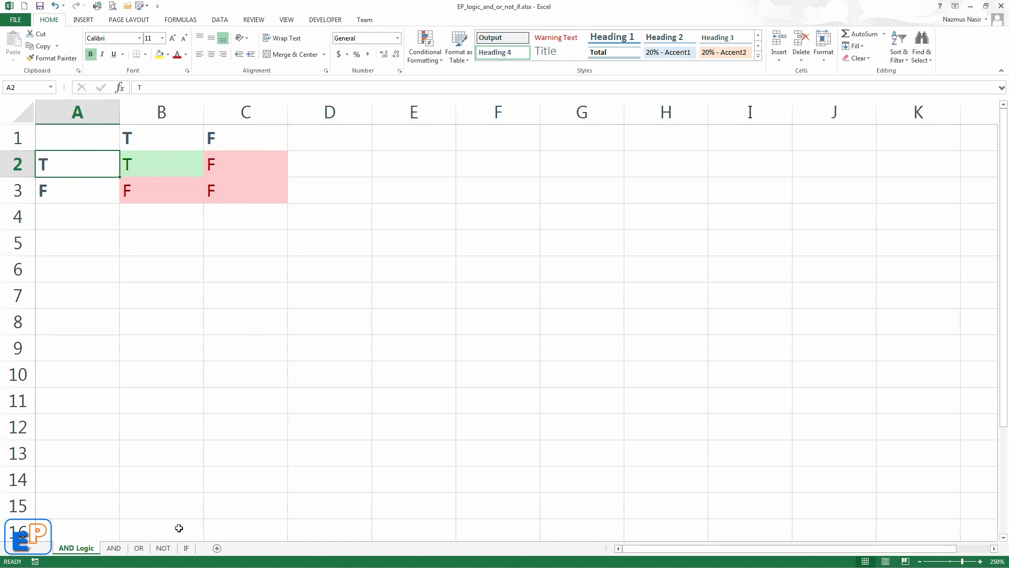
On the AND sheet, enter the formula =AND(B2>A2) in cell C2 under the V2>V1? heading.
{"action": "left_click", "coordinate": [113, 548]}
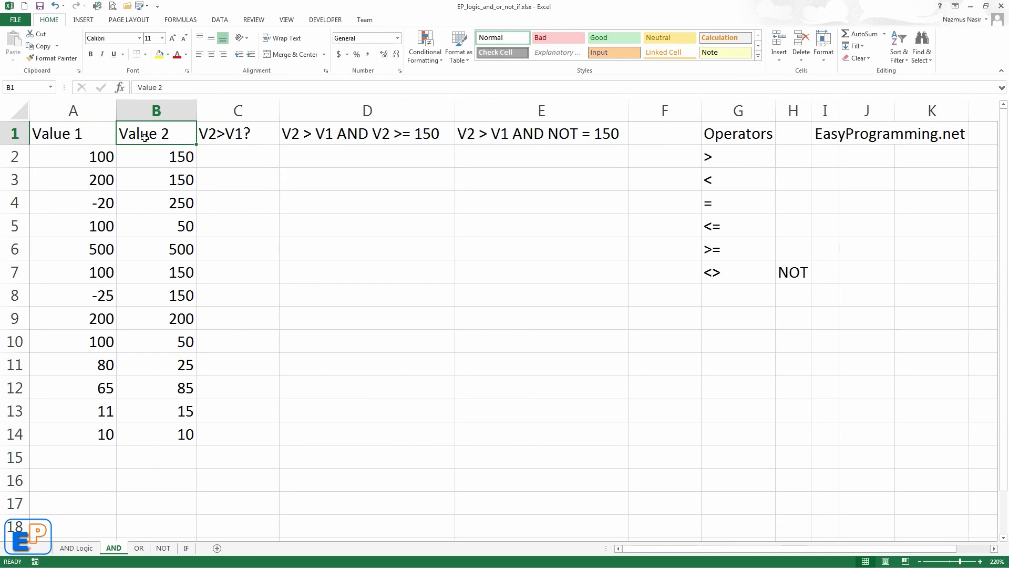
{"action": "left_click_drag", "start_coordinate": [216, 135], "coordinate": [511, 137]}
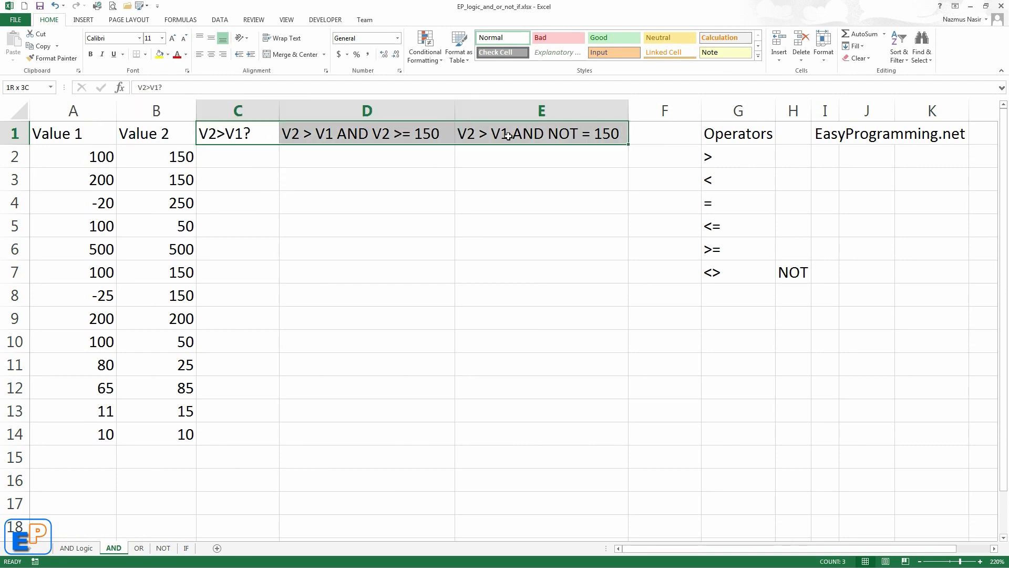
{"action": "left_click", "coordinate": [244, 163]}
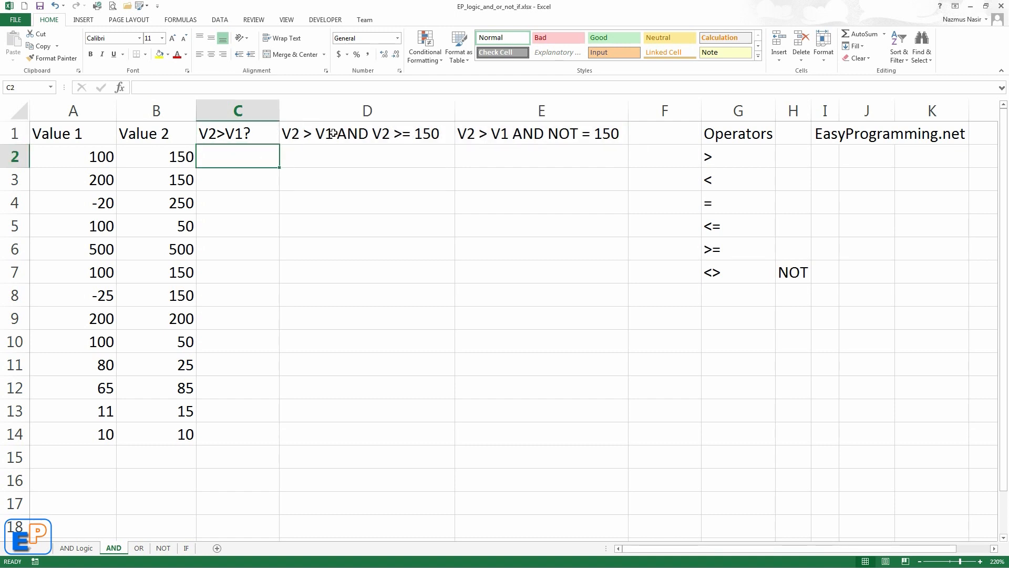
{"action": "type", "text": "="}
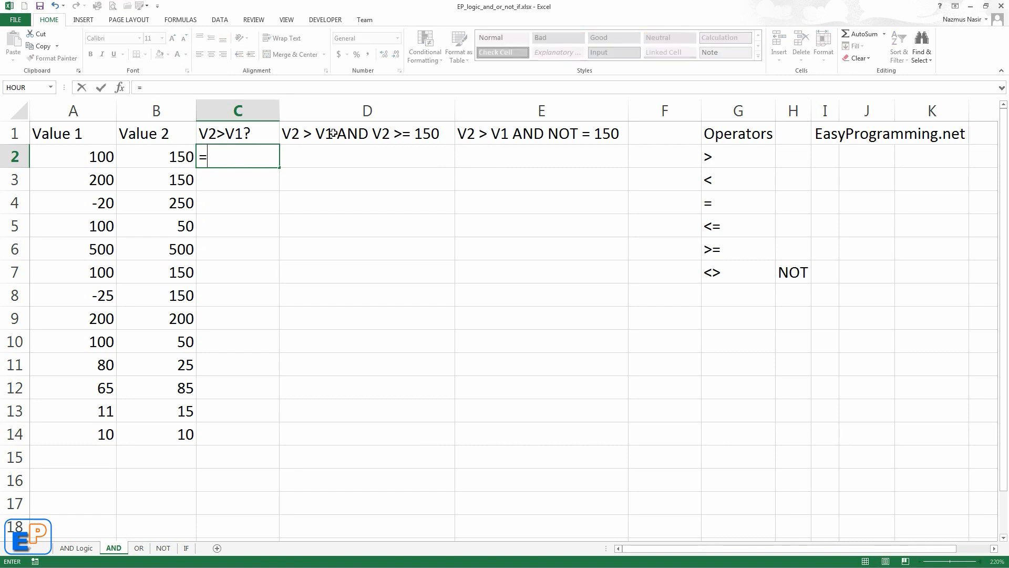
{"action": "type", "text": "and"}
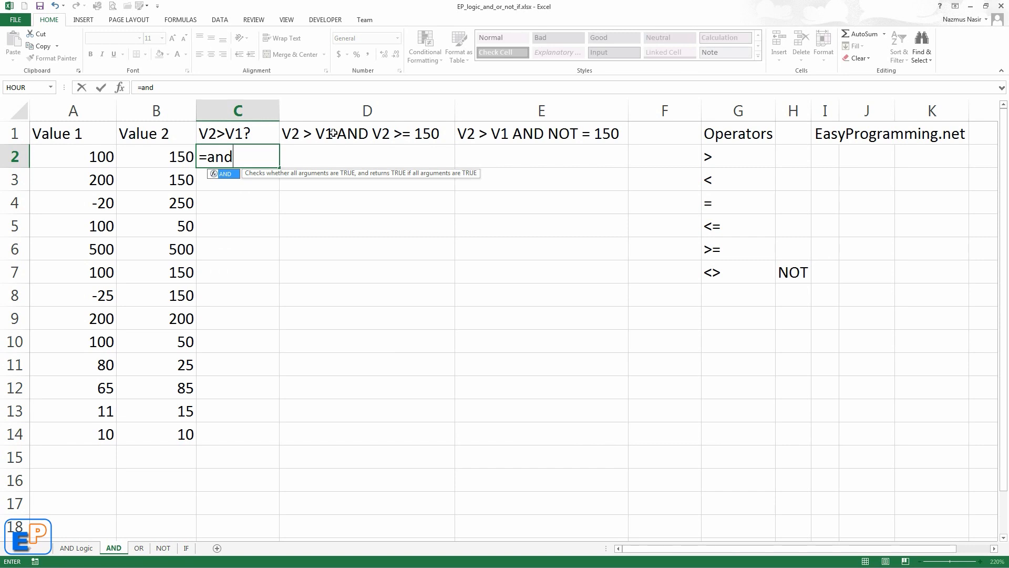
{"action": "key", "text": "Tab"}
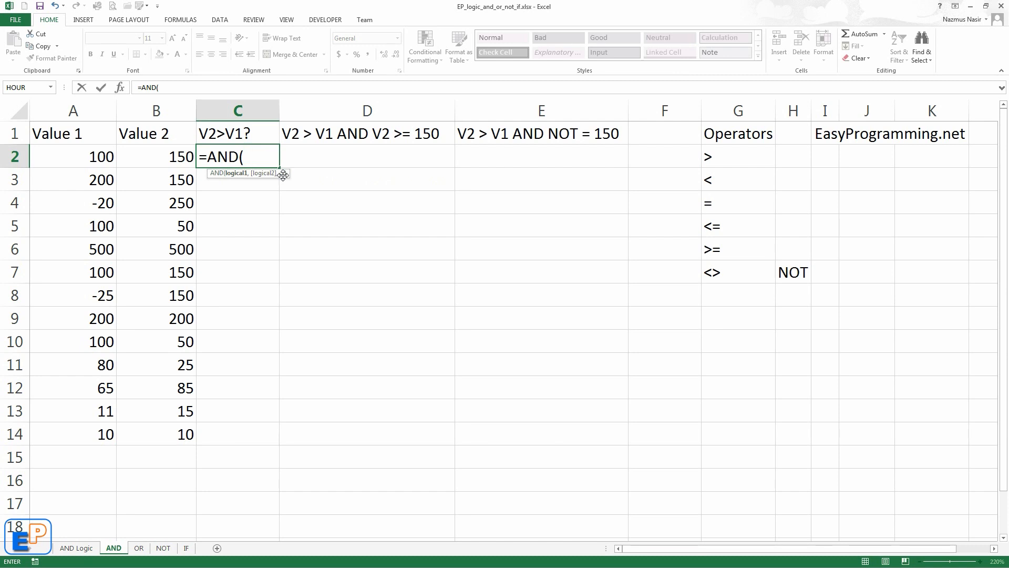
{"action": "key", "text": "Left"}
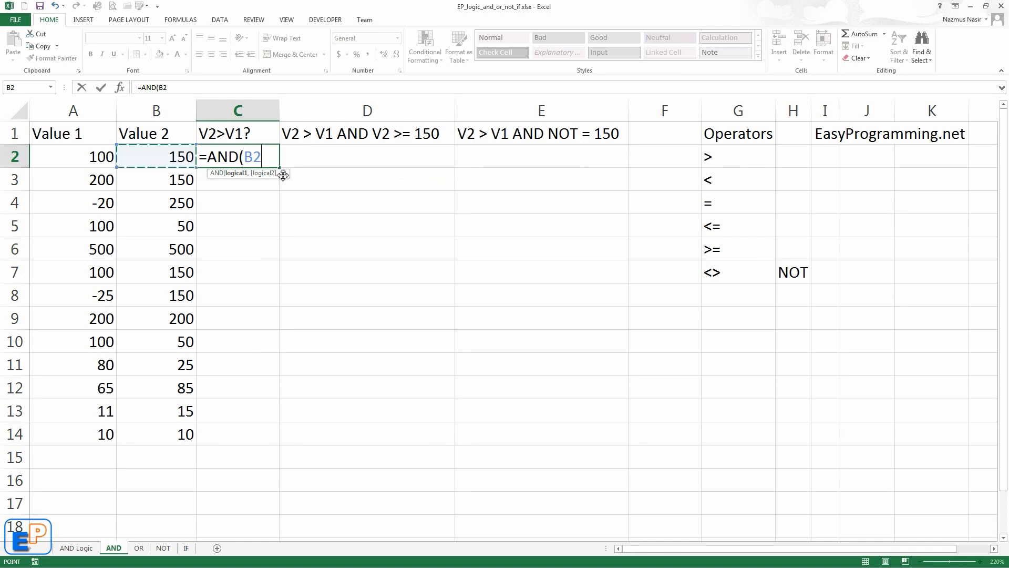
{"action": "type", "text": ">B2"}
{"action": "key", "text": "Left"}
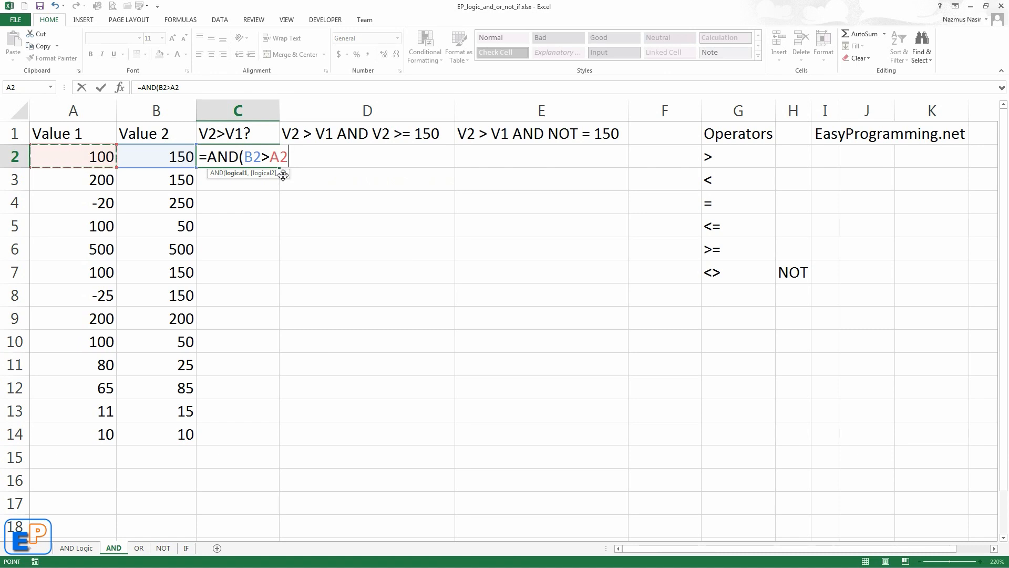
{"action": "type", "text": ")"}
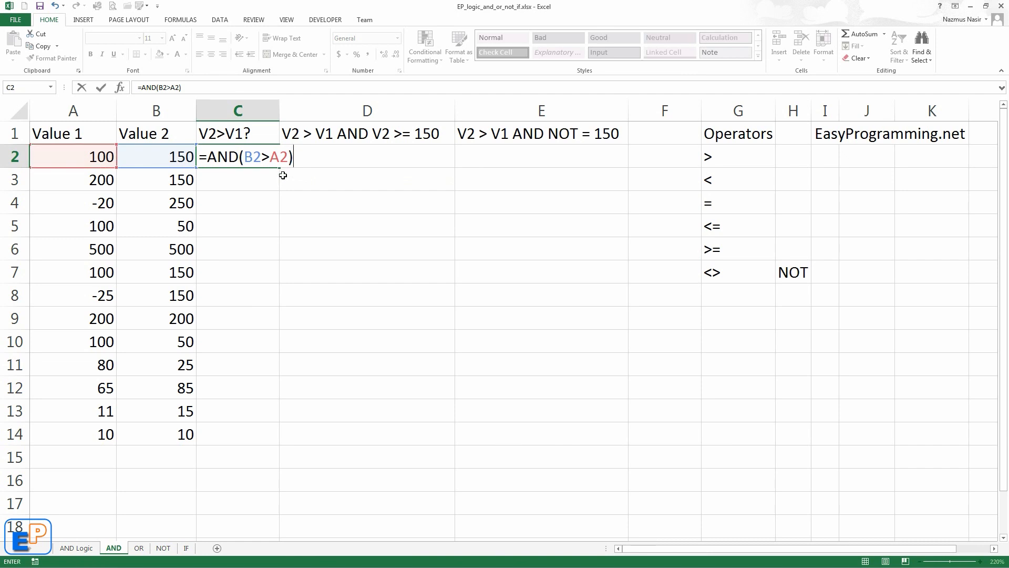
{"action": "key", "text": "Return"}
Fill the C2 formula down through C14 and check the results in rows 3, 4 and 6 against their values.
{"action": "left_click", "coordinate": [263, 156]}
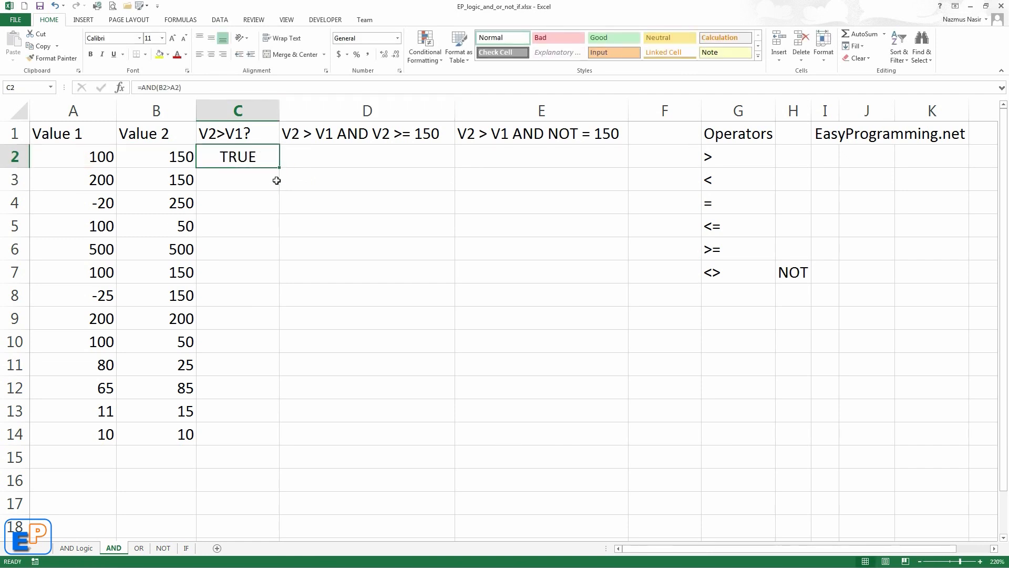
{"action": "double_click", "coordinate": [279, 167]}
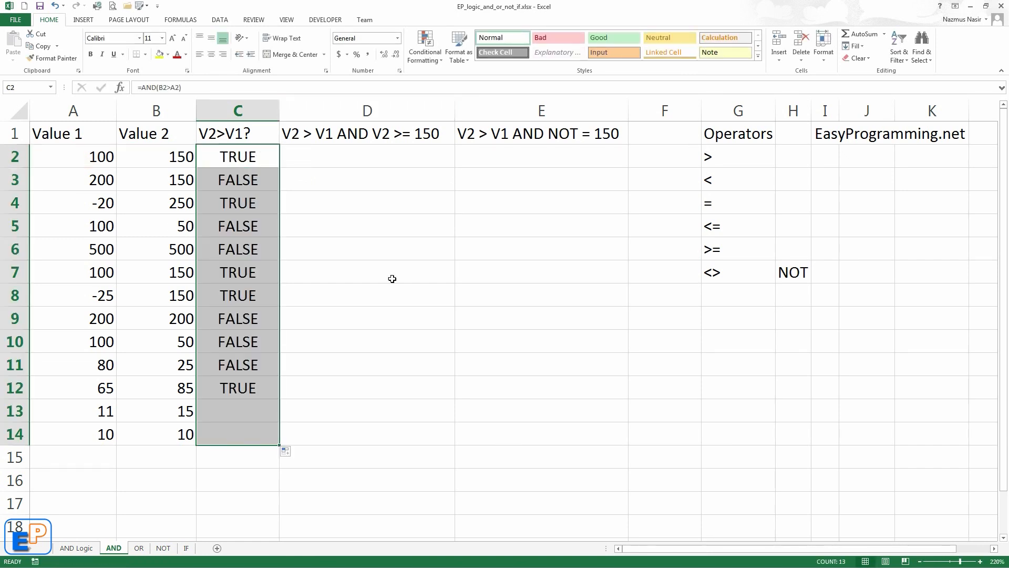
{"action": "left_click", "coordinate": [243, 184]}
{"action": "left_click", "coordinate": [244, 211]}
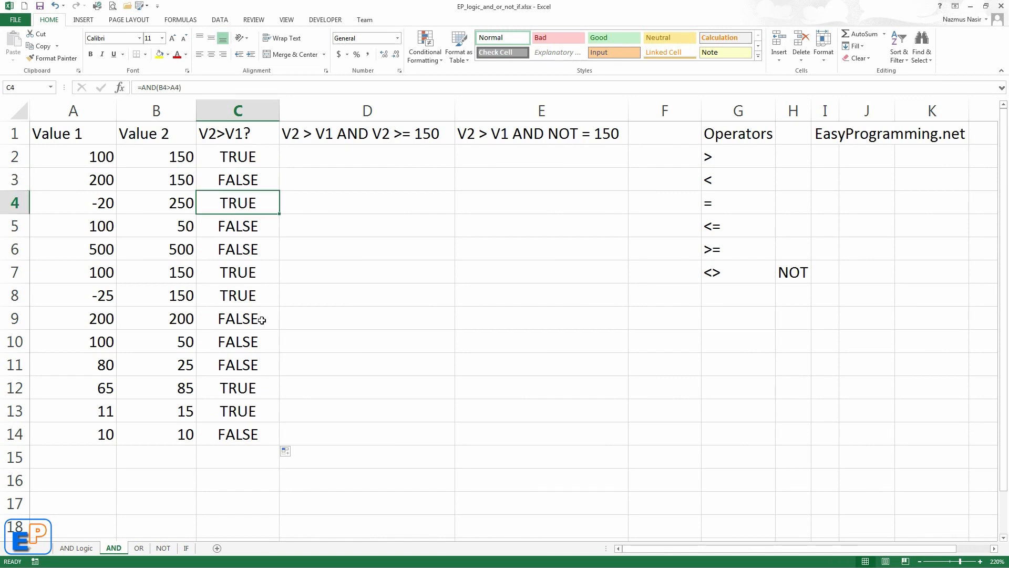
{"action": "left_click", "coordinate": [214, 247]}
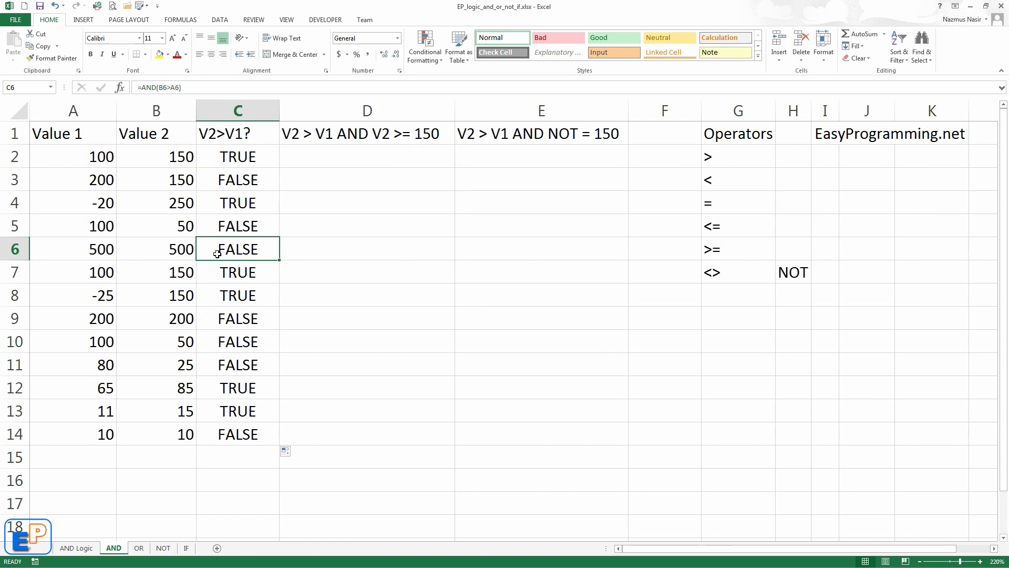
{"action": "left_click", "coordinate": [131, 251]}
{"action": "left_click", "coordinate": [99, 249]}
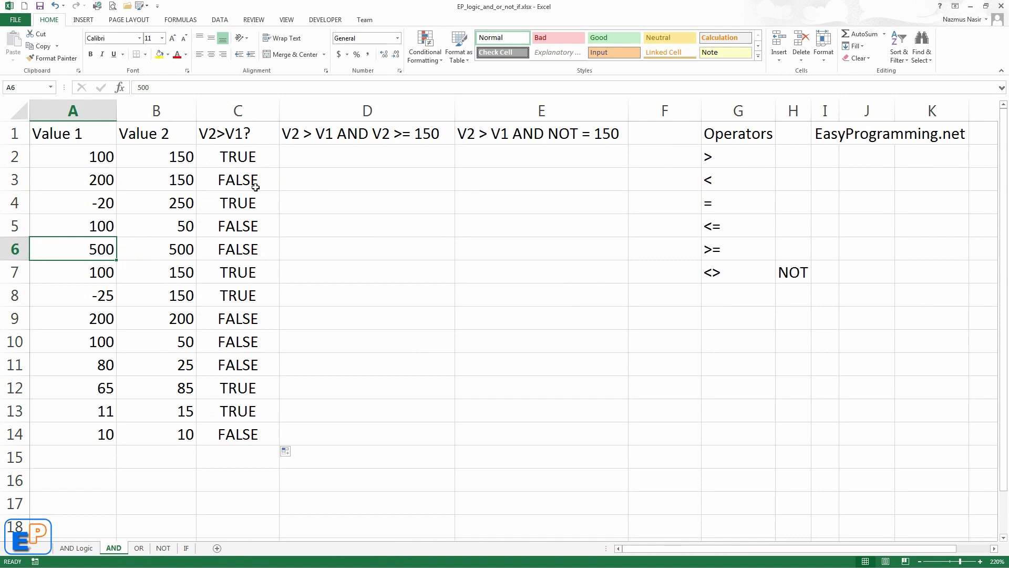
Enter the two-condition formula =AND(B2>A2,B2>=150) in cell D2.
{"action": "left_click", "coordinate": [360, 154]}
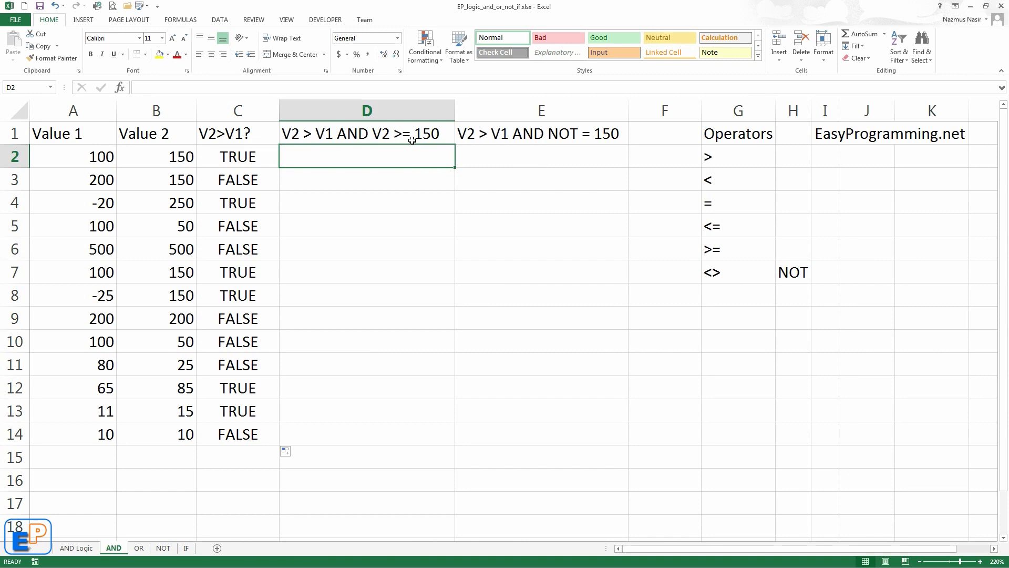
{"action": "type", "text": "=AND("}
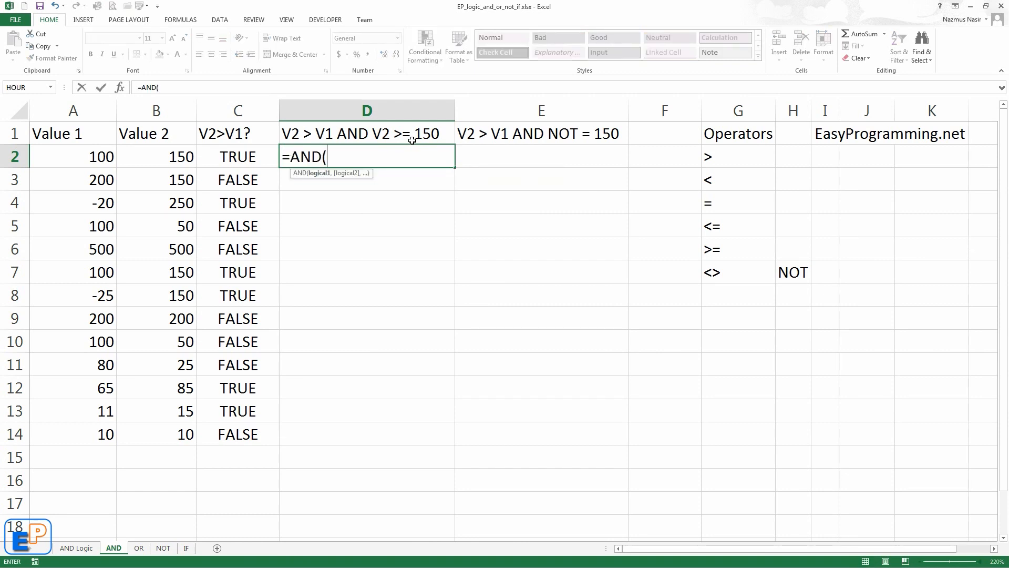
{"action": "left_click", "coordinate": [154, 159]}
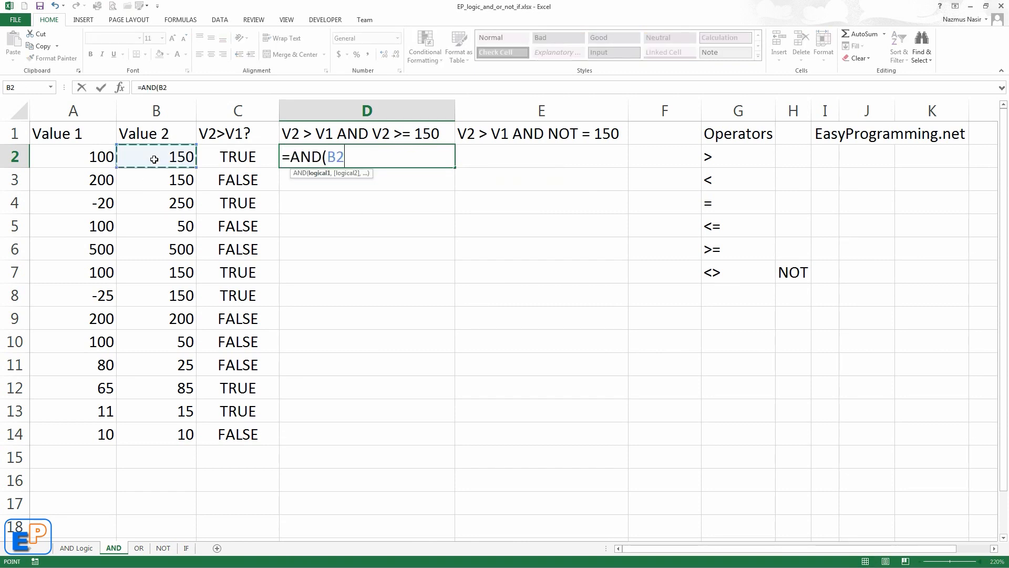
{"action": "type", "text": ">"}
{"action": "left_click", "coordinate": [82, 163]}
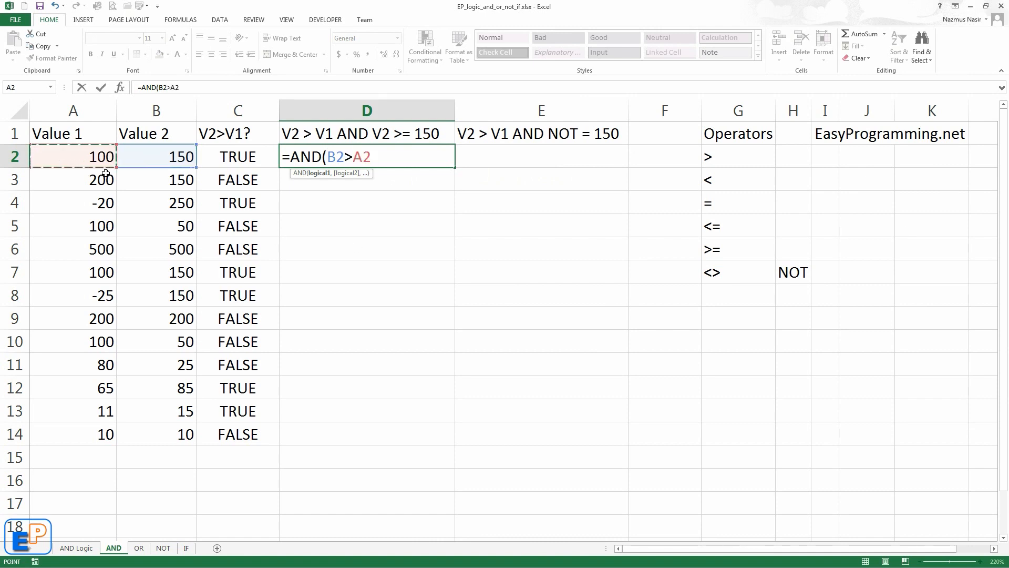
{"action": "type", "text": ","}
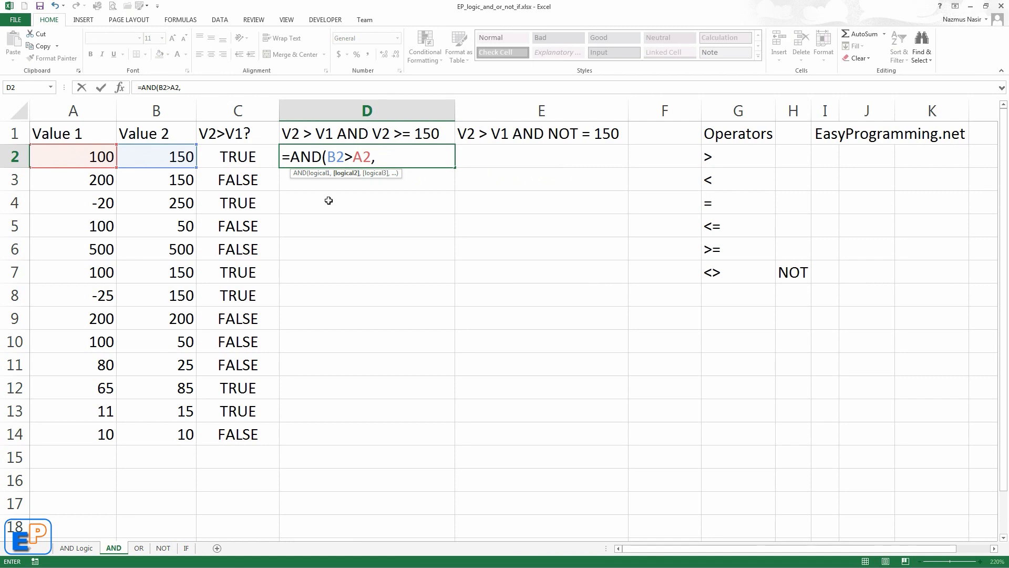
{"action": "left_click", "coordinate": [156, 161]}
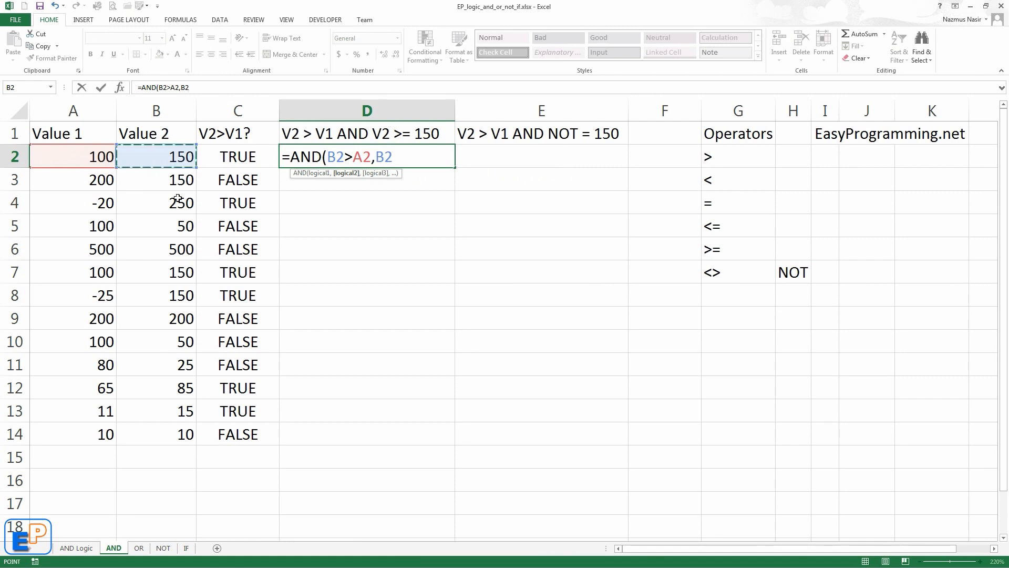
{"action": "type", "text": ">=150)"}
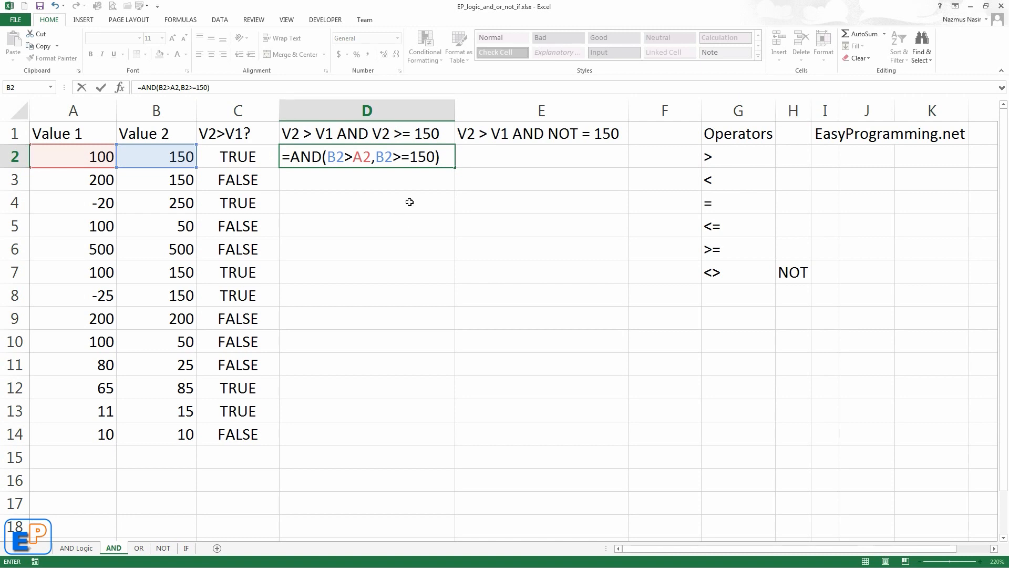
{"action": "key", "text": "Return"}
Fill the D2 formula down through D14 and check the copied results in rows 3, 4, 7 and 8.
{"action": "left_click", "coordinate": [339, 153]}
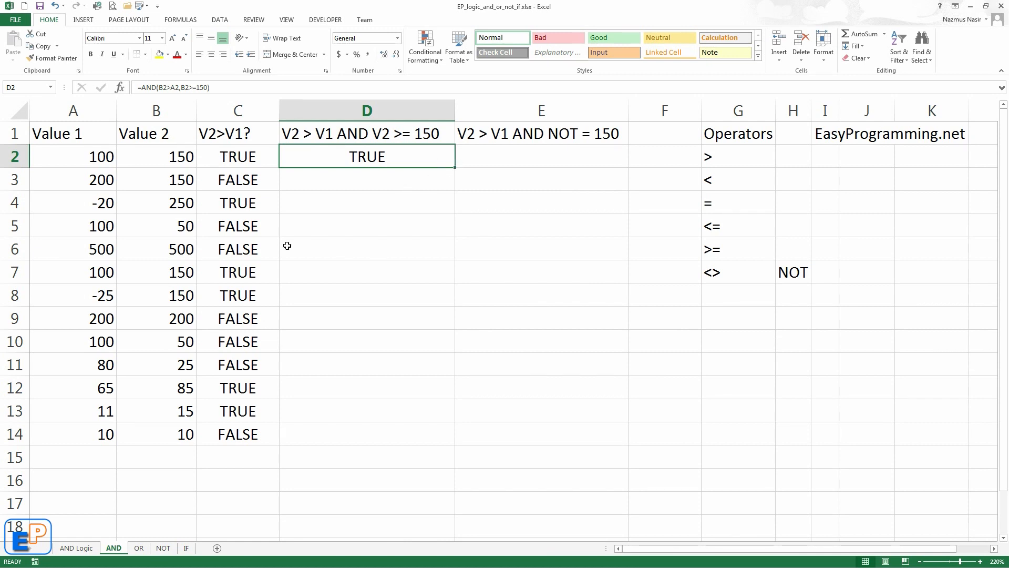
{"action": "double_click", "coordinate": [452, 168]}
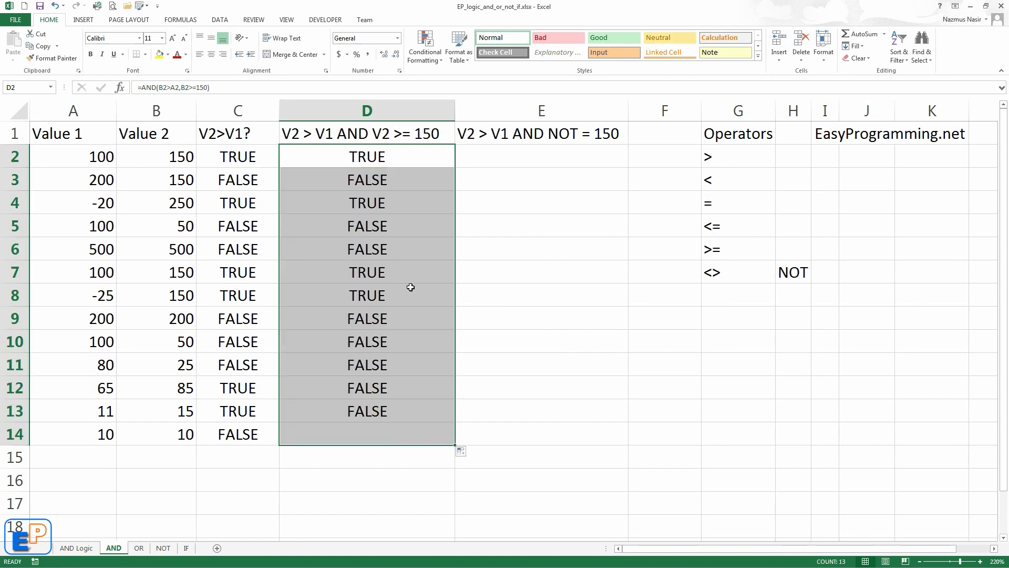
{"action": "left_click", "coordinate": [377, 178]}
{"action": "left_click", "coordinate": [374, 206]}
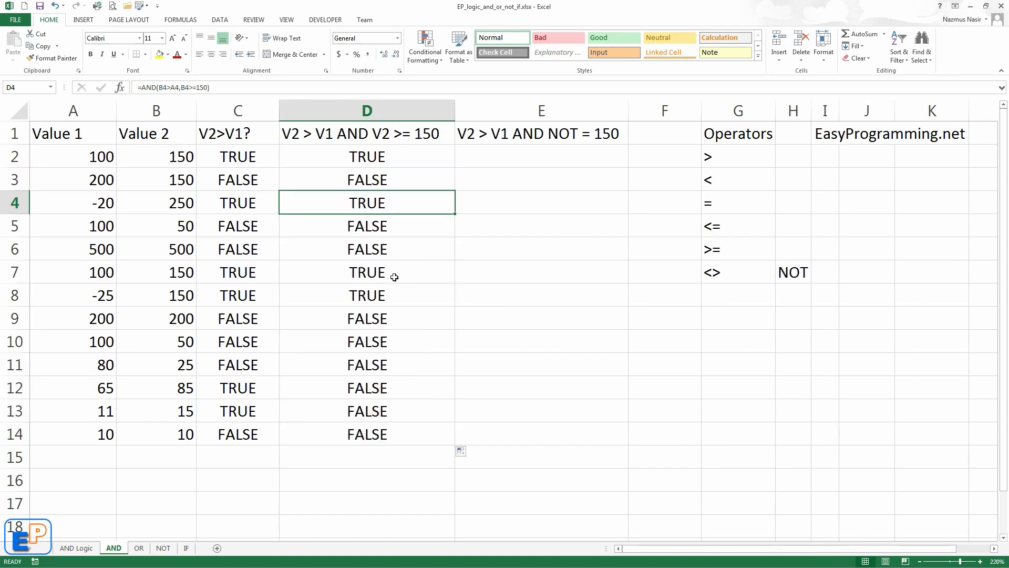
{"action": "left_click", "coordinate": [381, 277]}
{"action": "left_click", "coordinate": [378, 288]}
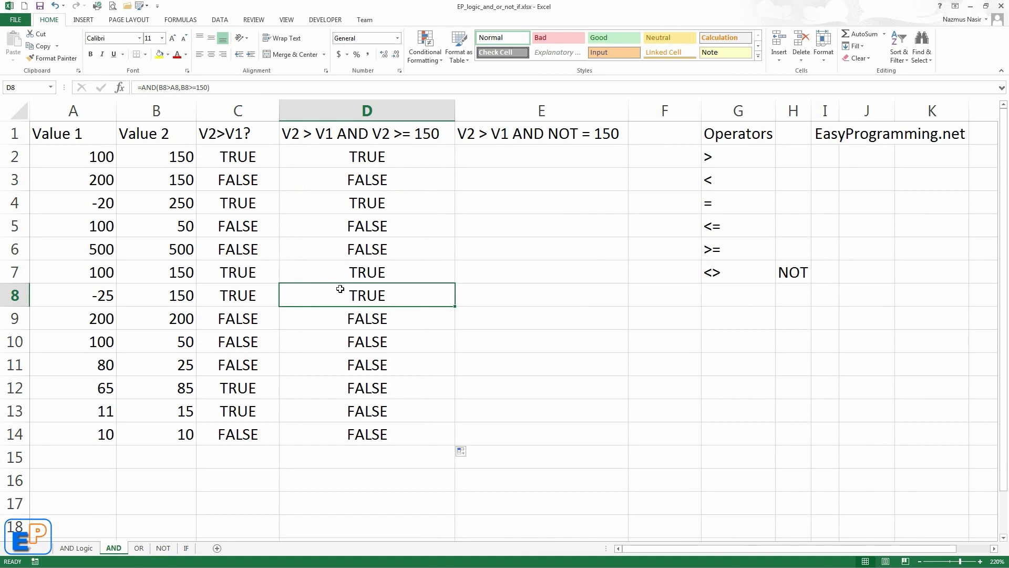
{"action": "left_click", "coordinate": [416, 156]}
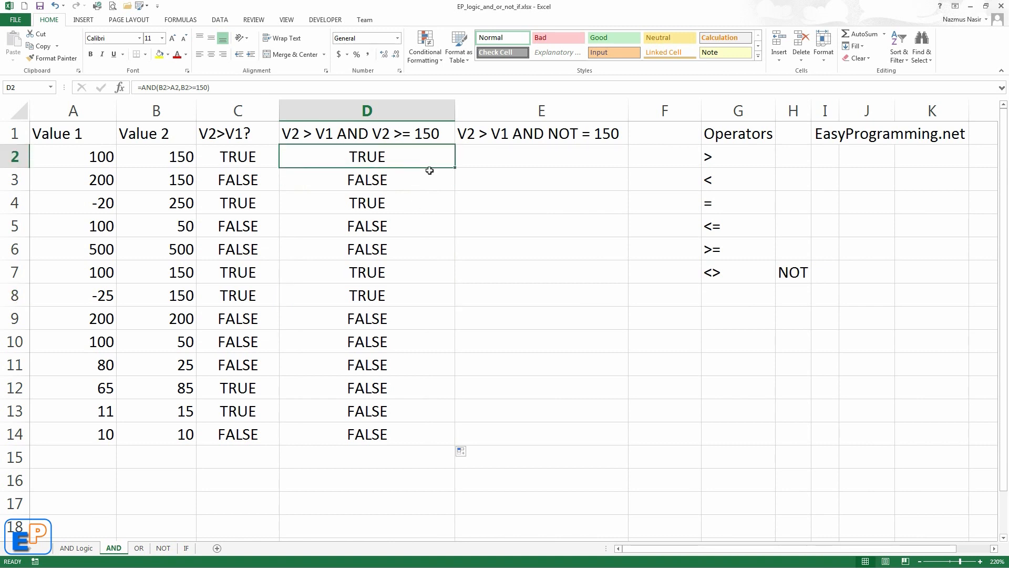
Enter the two-condition formula =AND(B2>A2,B2<>150) in cell E2 under the V2 > V1 AND NOT = 150 heading.
{"action": "left_click", "coordinate": [511, 158]}
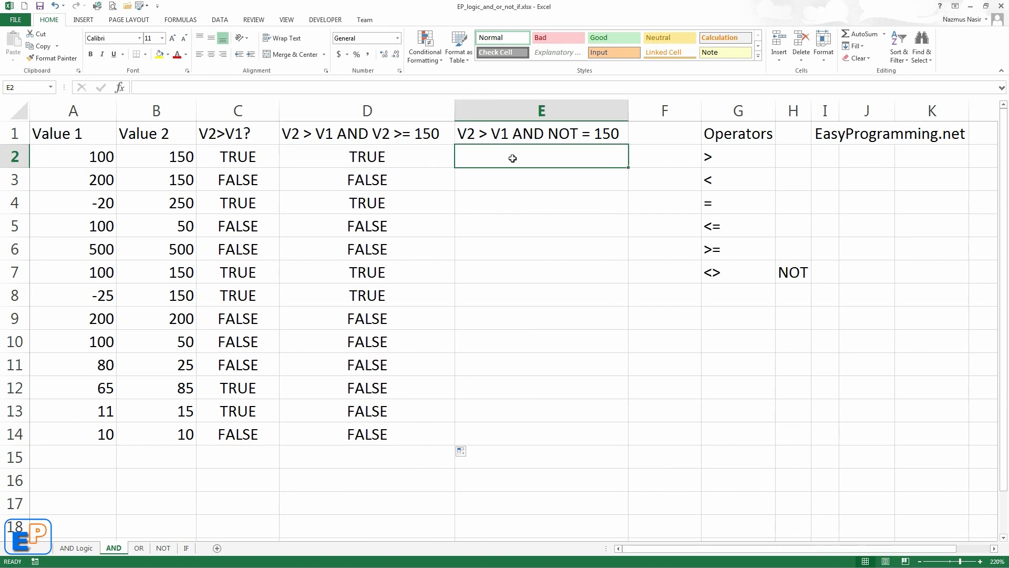
{"action": "type", "text": "=and"}
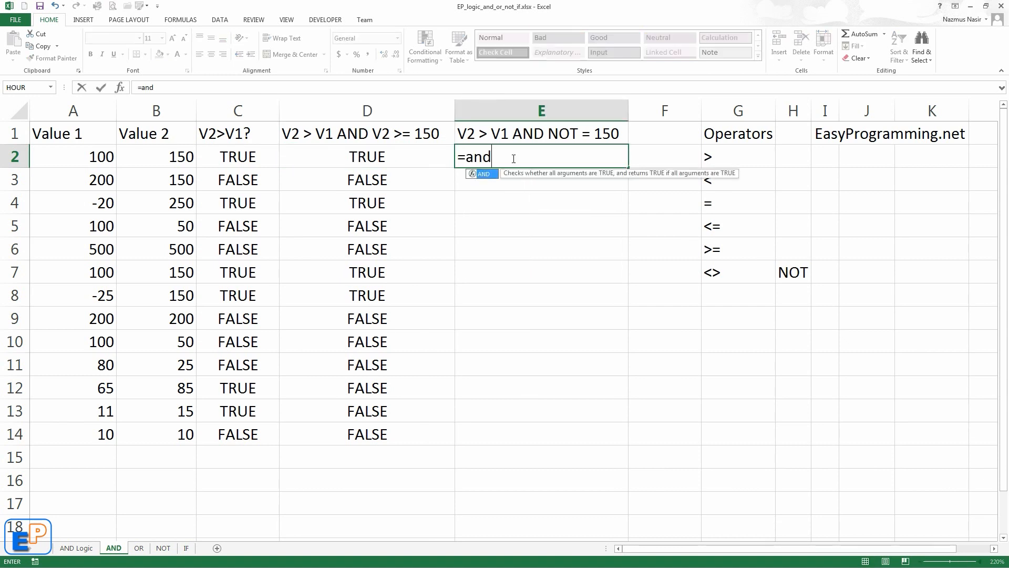
{"action": "key", "text": "Tab"}
{"action": "left_click", "coordinate": [188, 156]}
{"action": "type", "text": ">"}
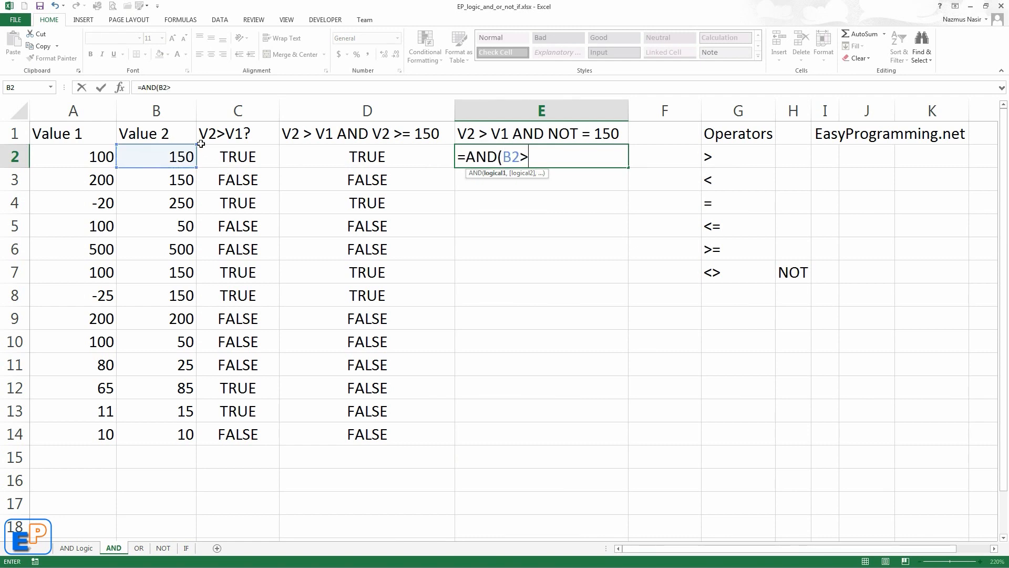
{"action": "left_click", "coordinate": [86, 164]}
{"action": "type", "text": ","}
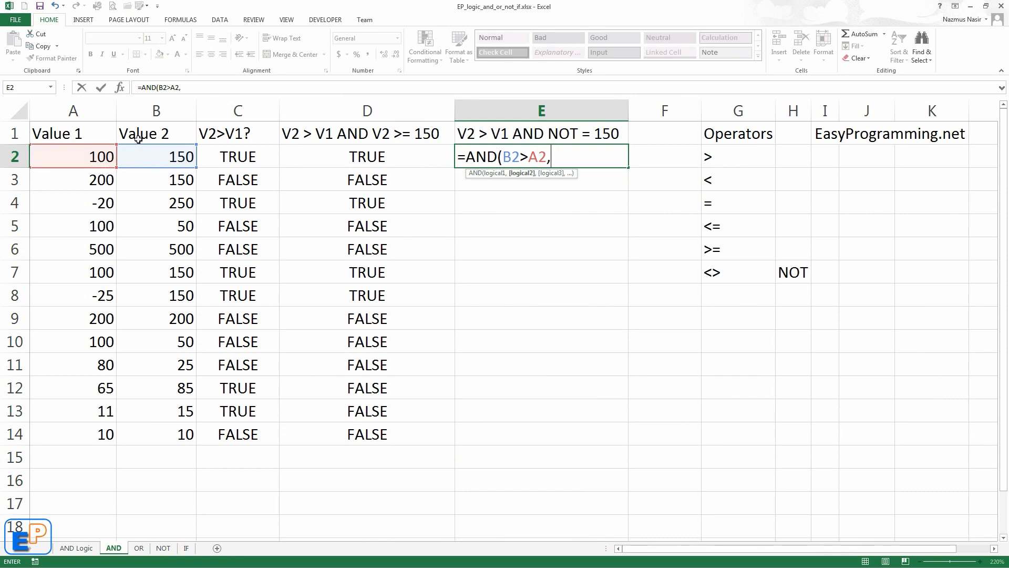
{"action": "left_click", "coordinate": [161, 162]}
{"action": "type", "text": "<>"}
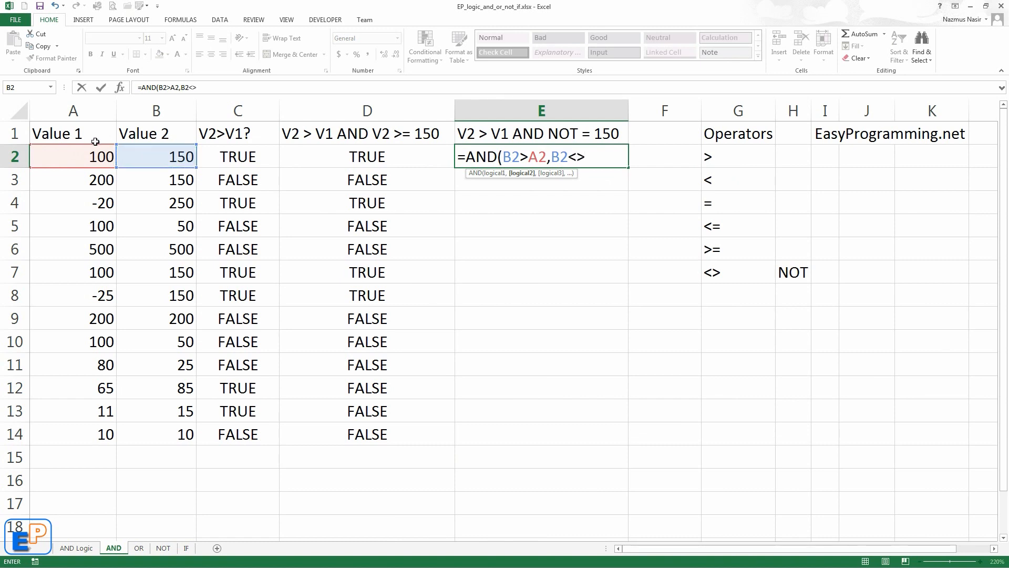
{"action": "type", "text": "150"}
{"action": "key", "text": "Return"}
Fill the E2 formula down through E14 and check the results in rows 4, 12 and 13 against their values.
{"action": "left_click", "coordinate": [592, 157]}
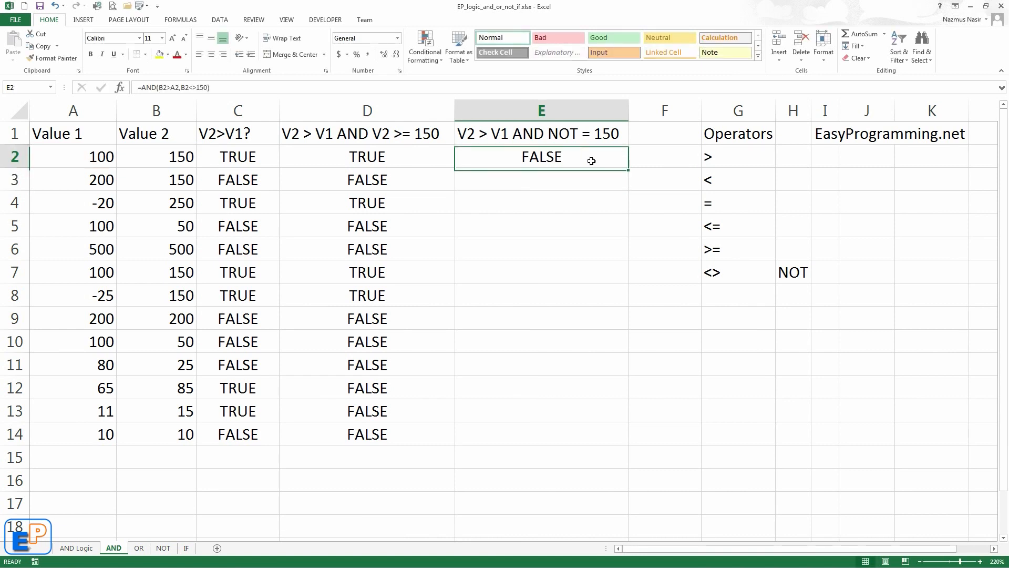
{"action": "double_click", "coordinate": [628, 168]}
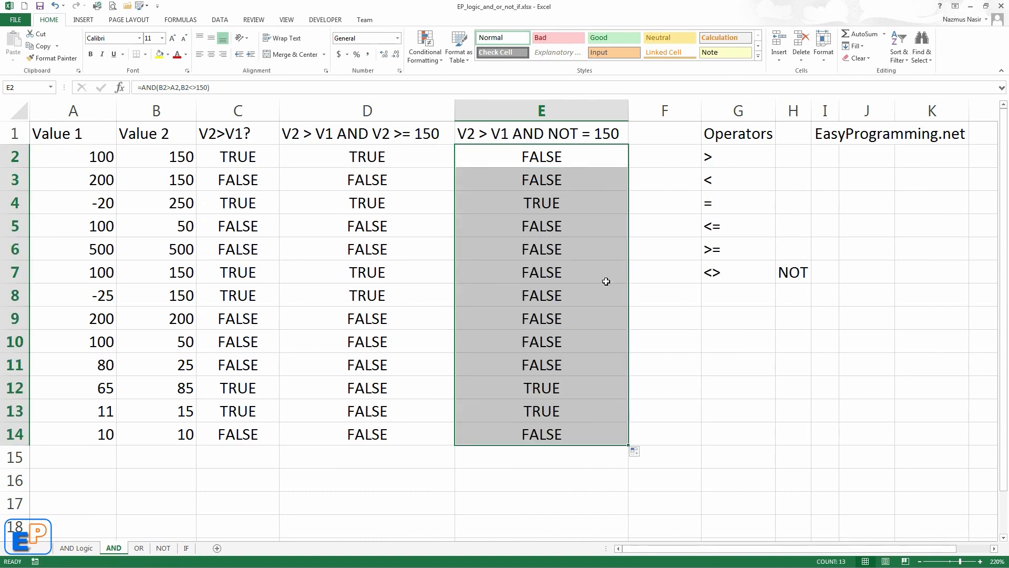
{"action": "left_click", "coordinate": [541, 199]}
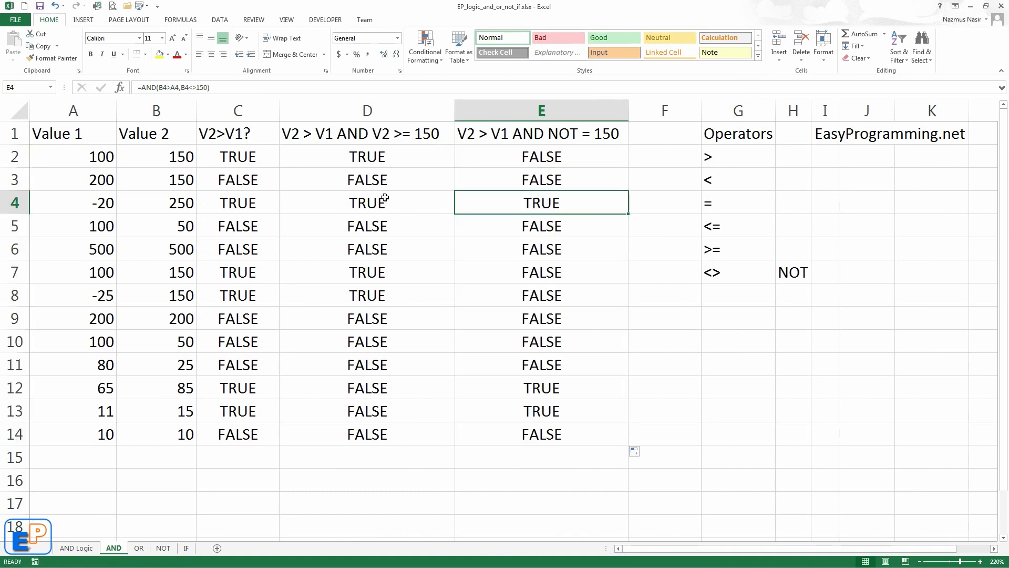
{"action": "left_click", "coordinate": [187, 204]}
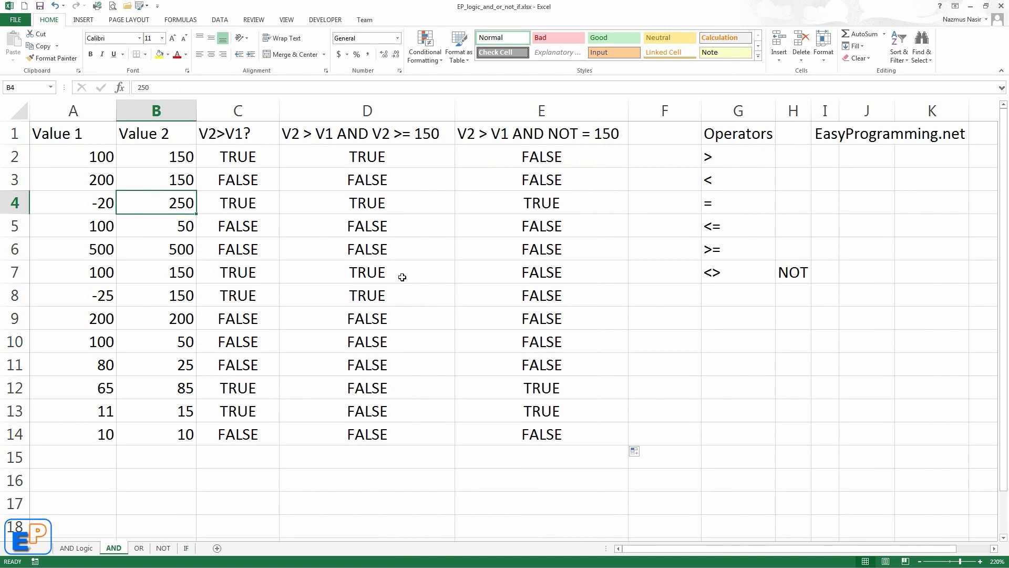
{"action": "left_click", "coordinate": [100, 386]}
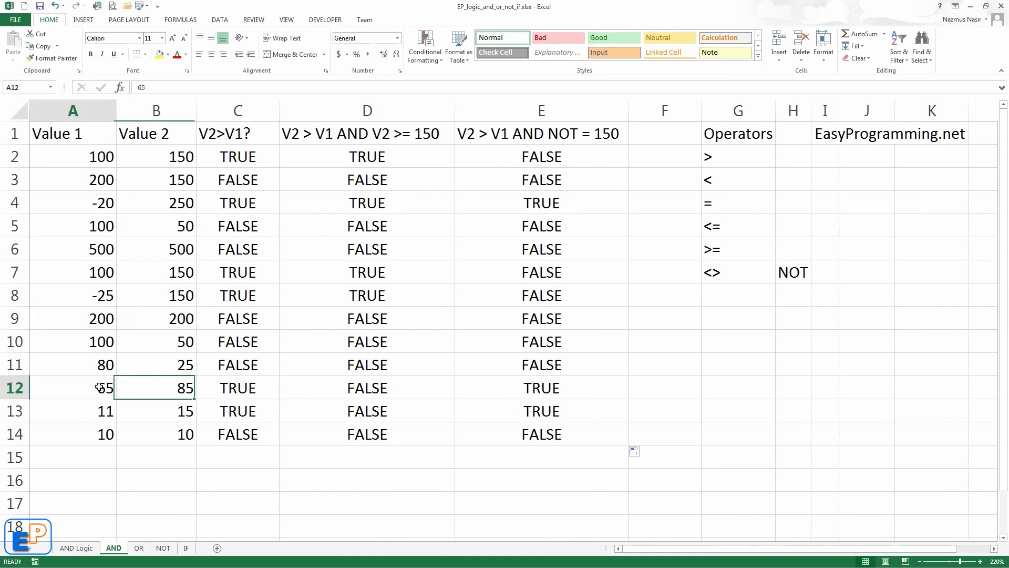
{"action": "left_click", "coordinate": [149, 412]}
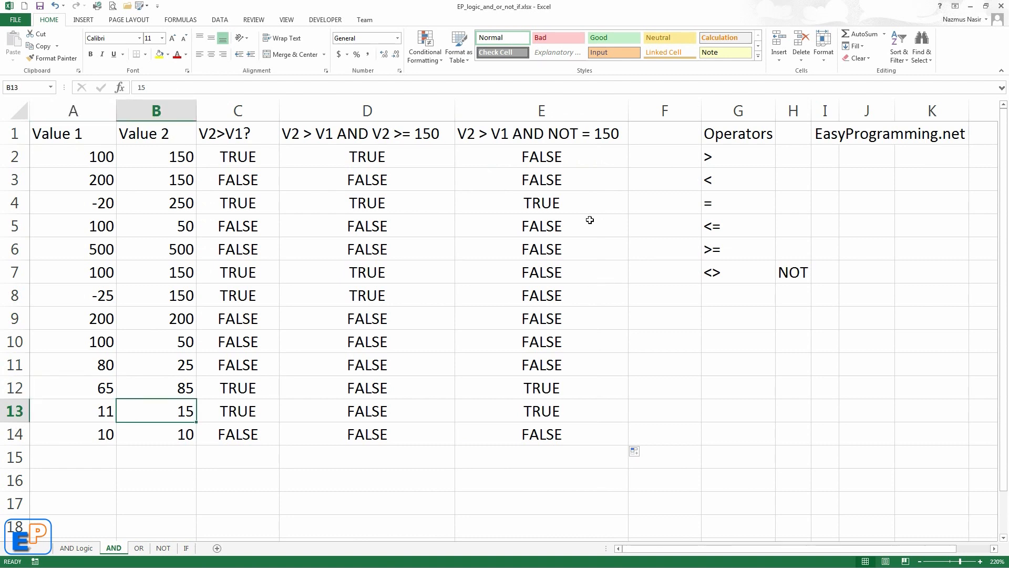